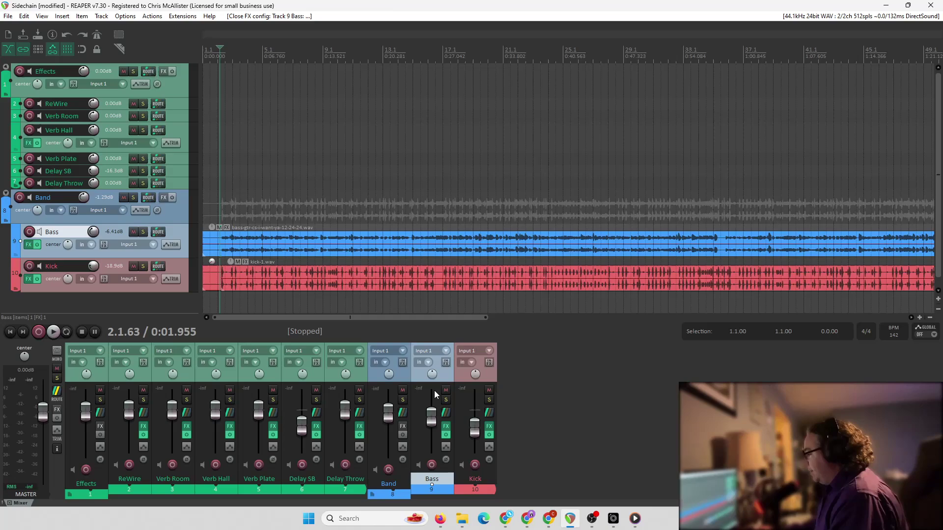
- Add a send from the Kick track to the Bass track's channels 3/4
left_click(28, 244)
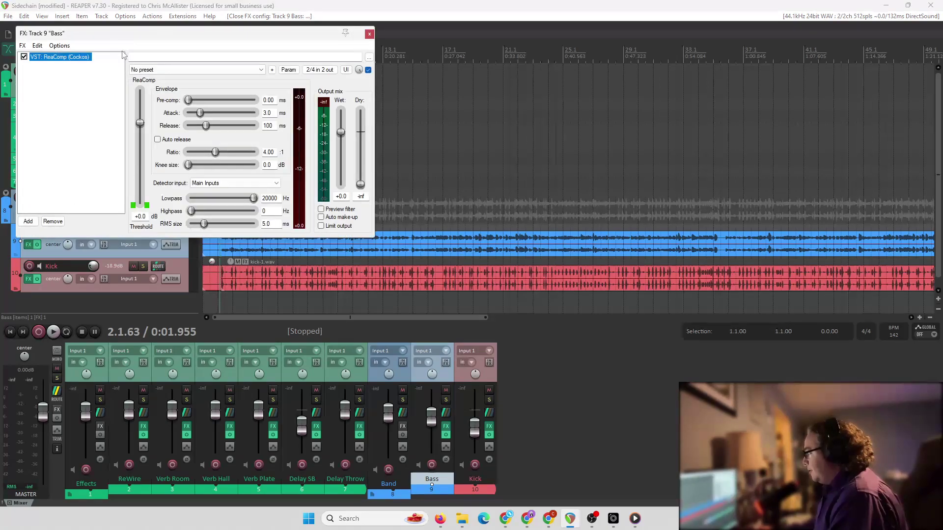
left_click_drag(127, 35, 316, 24)
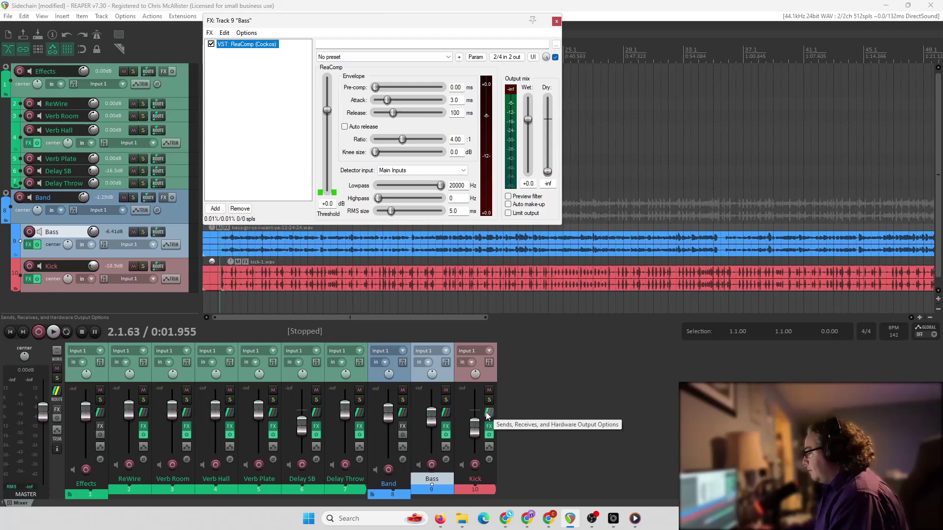
left_click(545, 377)
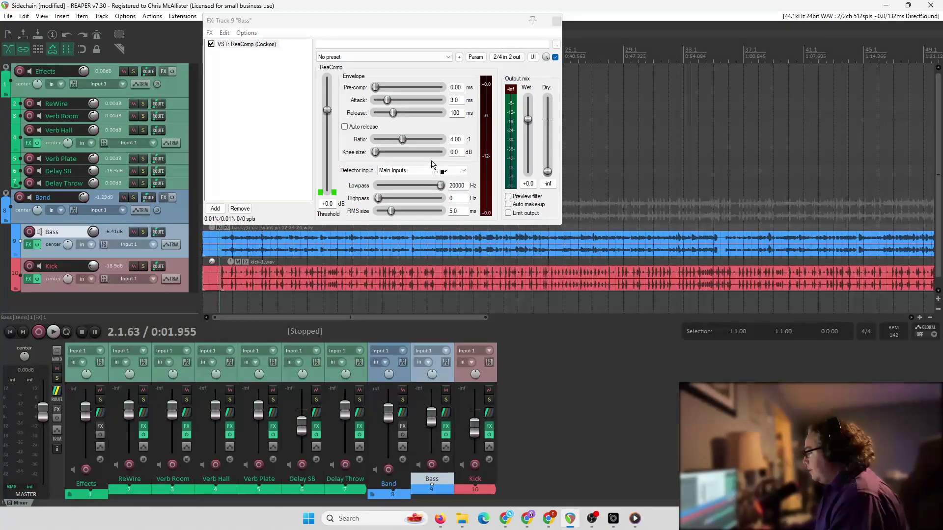
left_click_drag(424, 164, 426, 165)
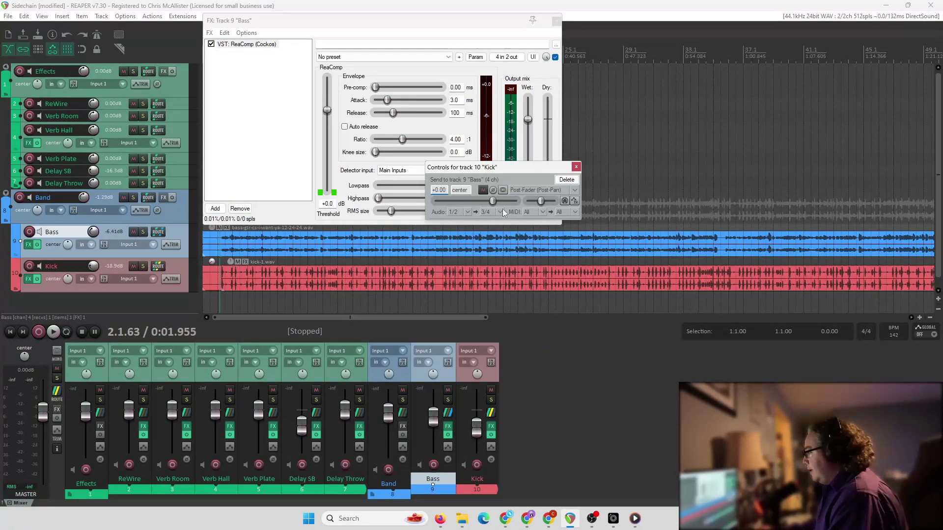
left_click(576, 168)
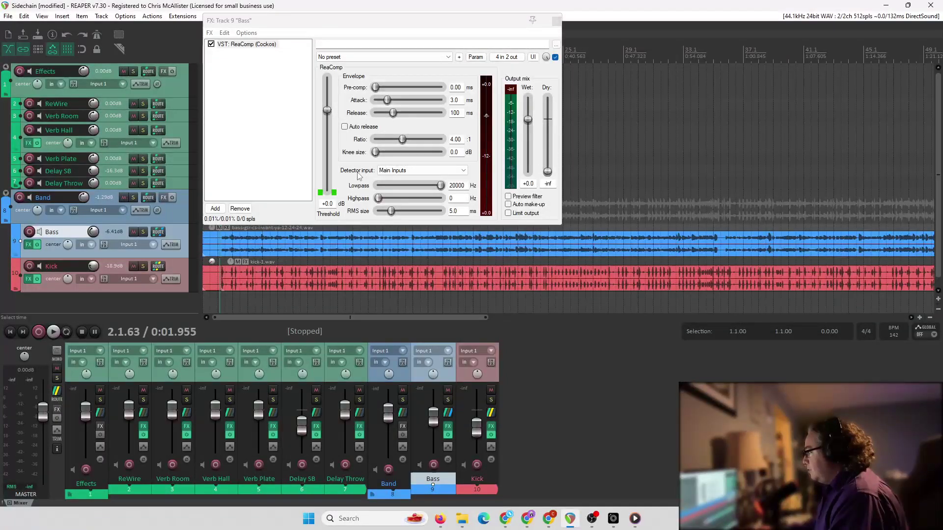
- Set ReaComp's detector input to Auxiliary Inputs and audition the sidechain
left_click(412, 170)
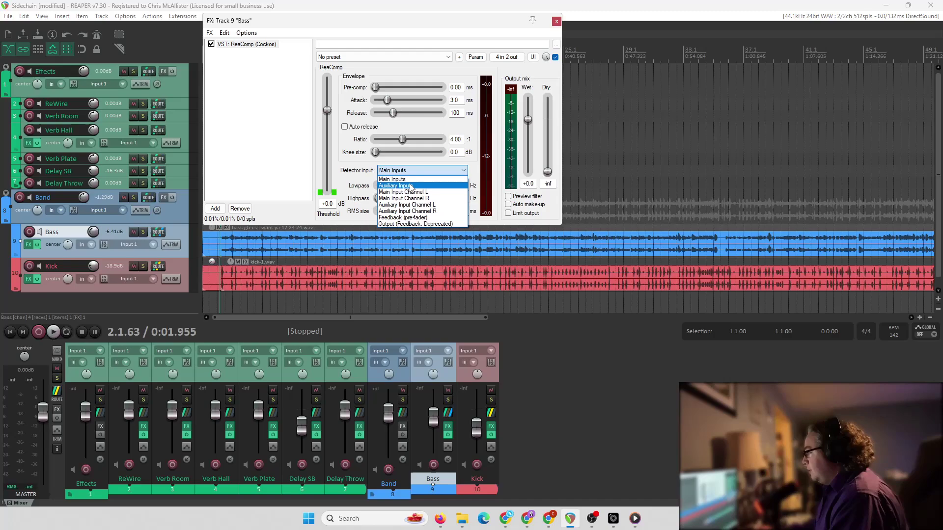
left_click(410, 186)
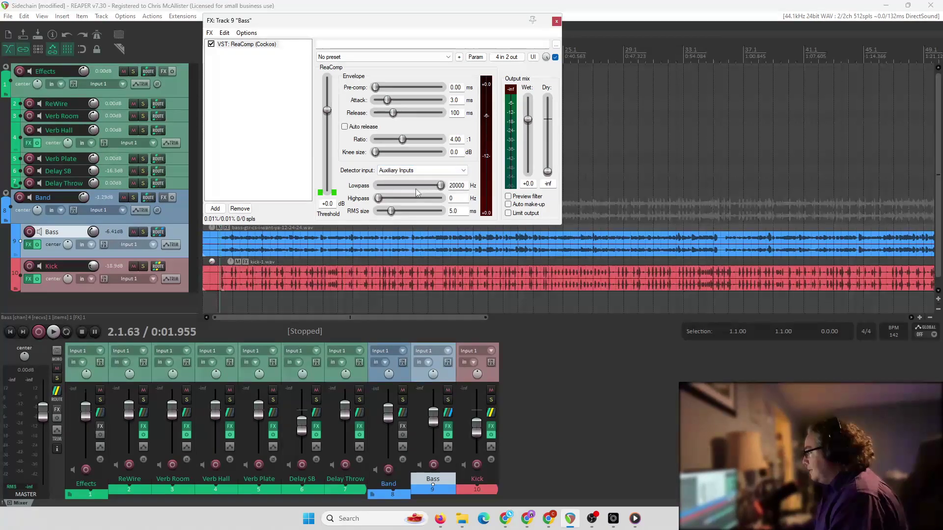
key("space")
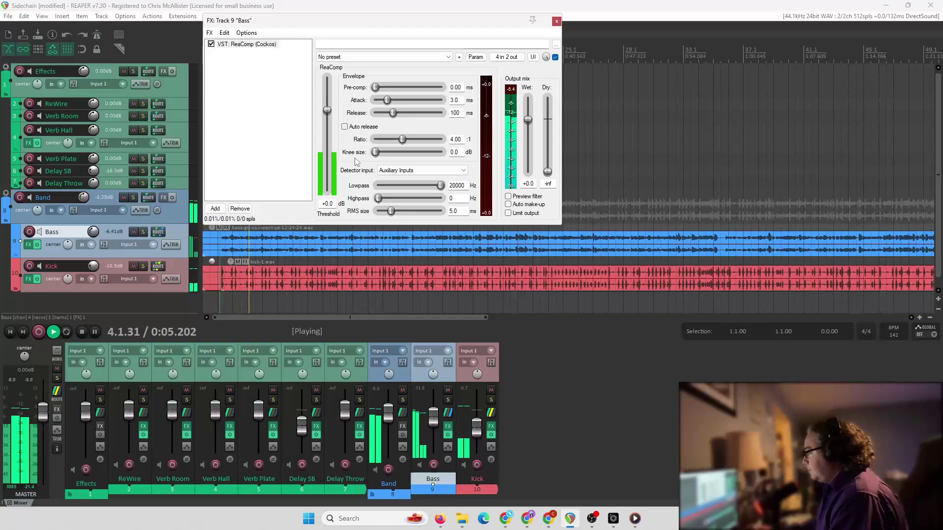
key("space")
- Close ReaComp and delete the existing Kick-to-Bass send
left_click(555, 20)
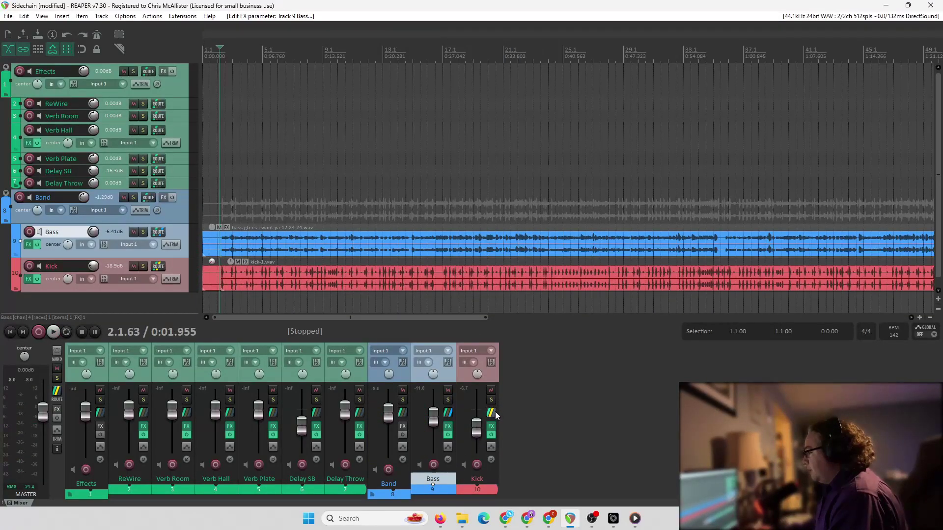
left_click(491, 411)
left_click(641, 434)
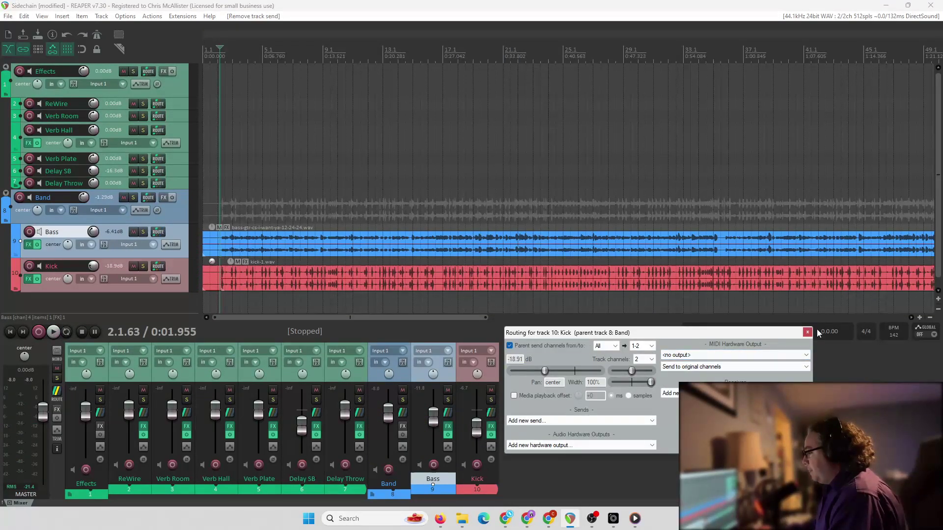
left_click(807, 332)
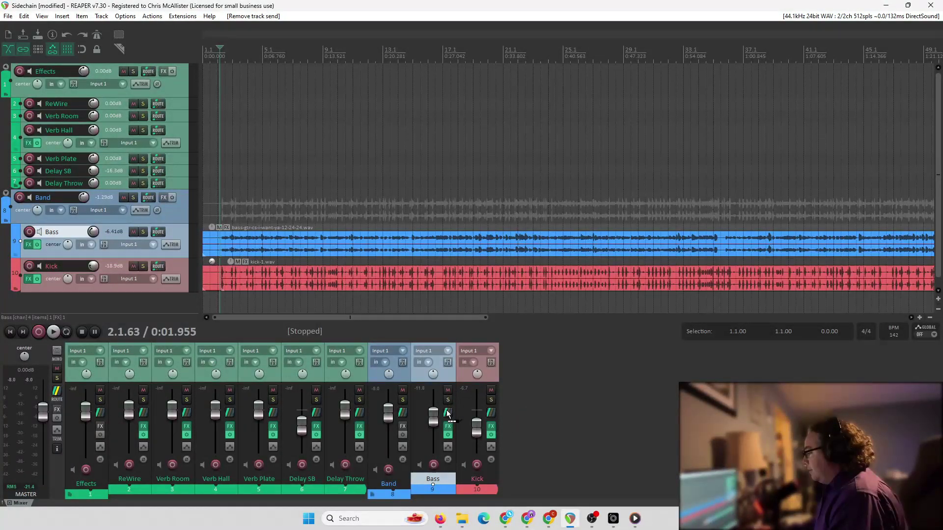
- Create a new Kick send to Bass with destination channels 3/4
left_click_drag(446, 415, 447, 415)
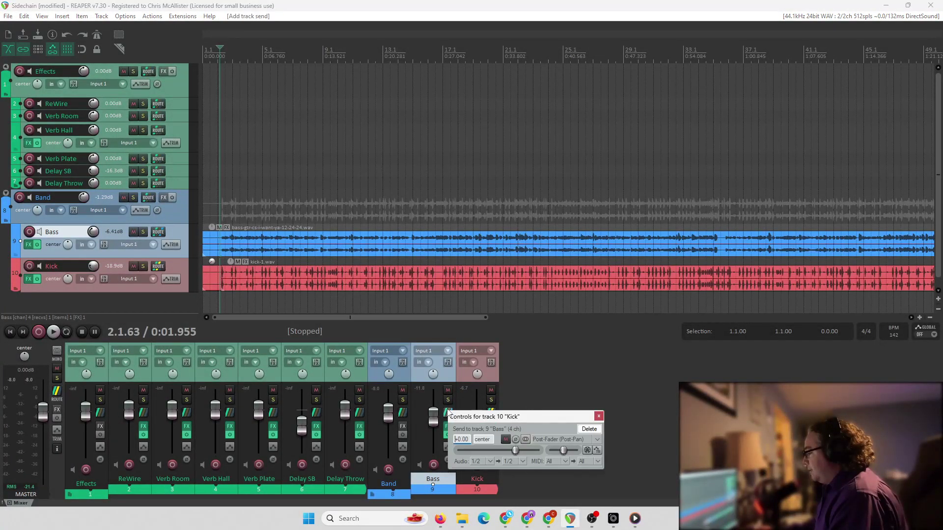
left_click(523, 460)
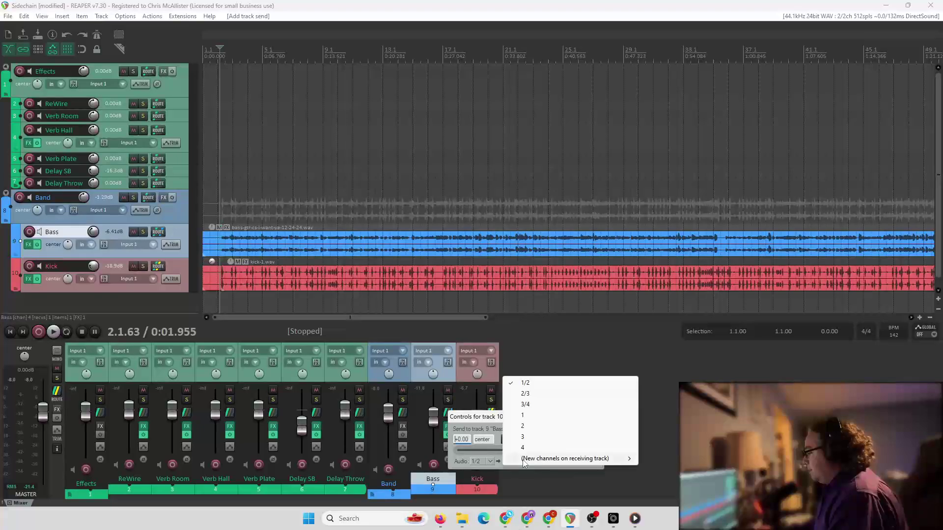
left_click(533, 407)
left_click(598, 417)
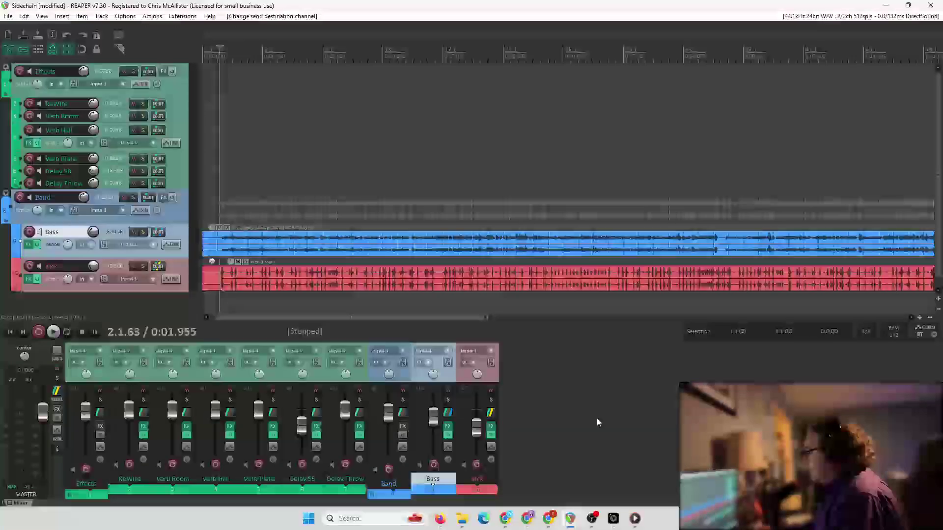
- Play back briefly to check the ducking, then reopen Kick's routing settings
key("space")
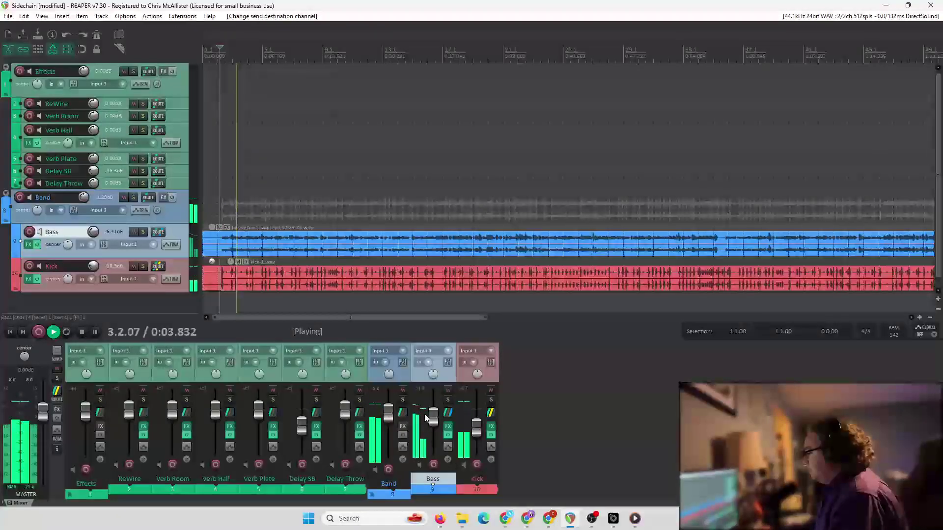
key("space")
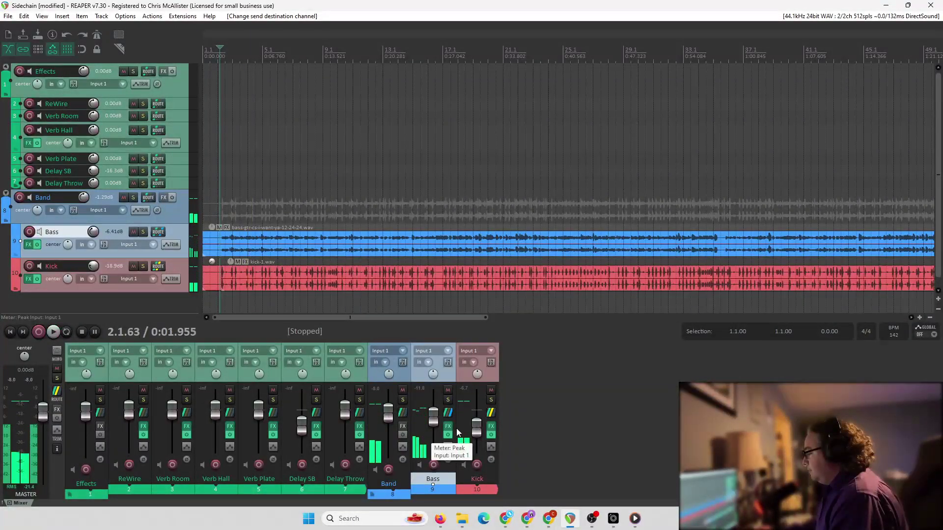
left_click(491, 363)
- Delete the Kick send and re-add one to track 9 Bass from the Sends menu
left_click(637, 436)
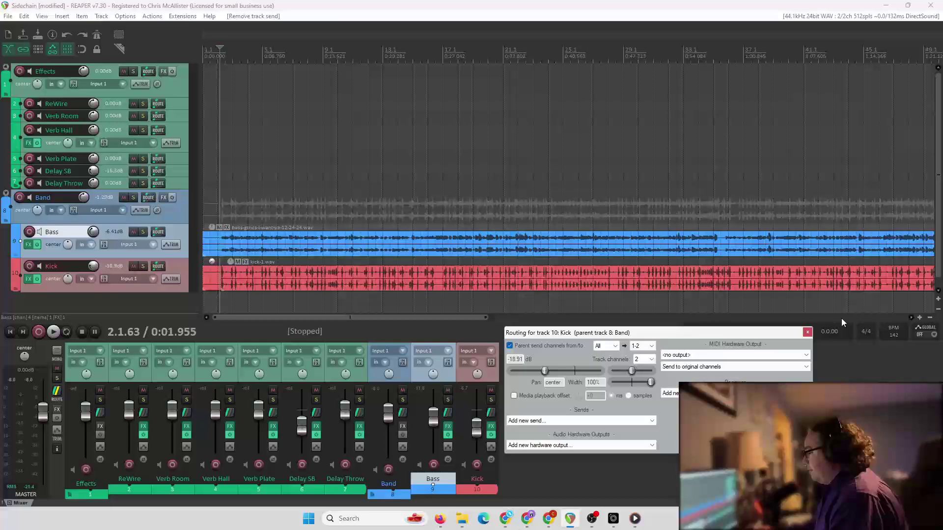
left_click(808, 333)
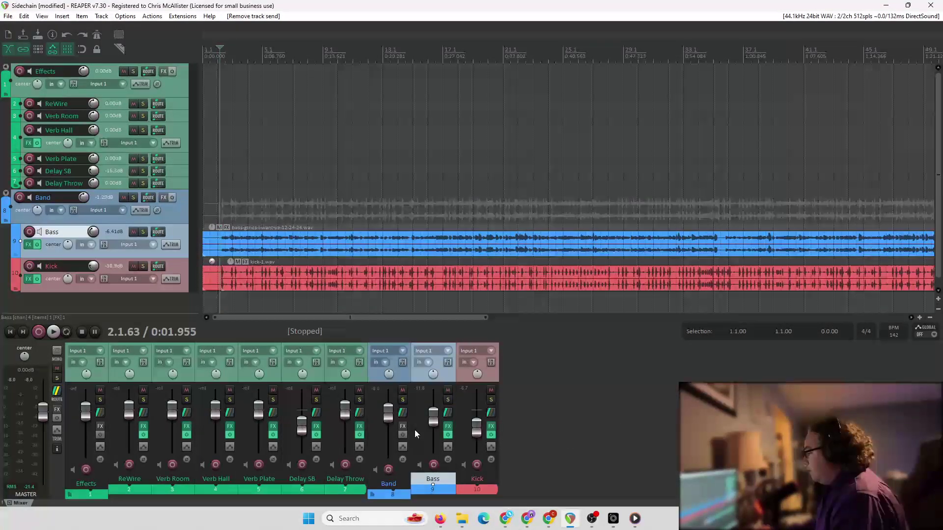
right_click(493, 412)
mouse_move(516, 436)
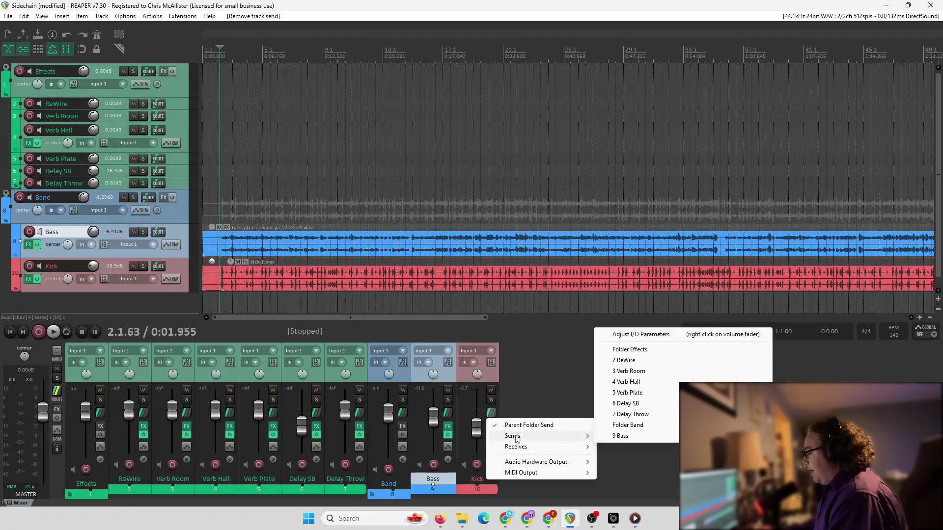
left_click(620, 436)
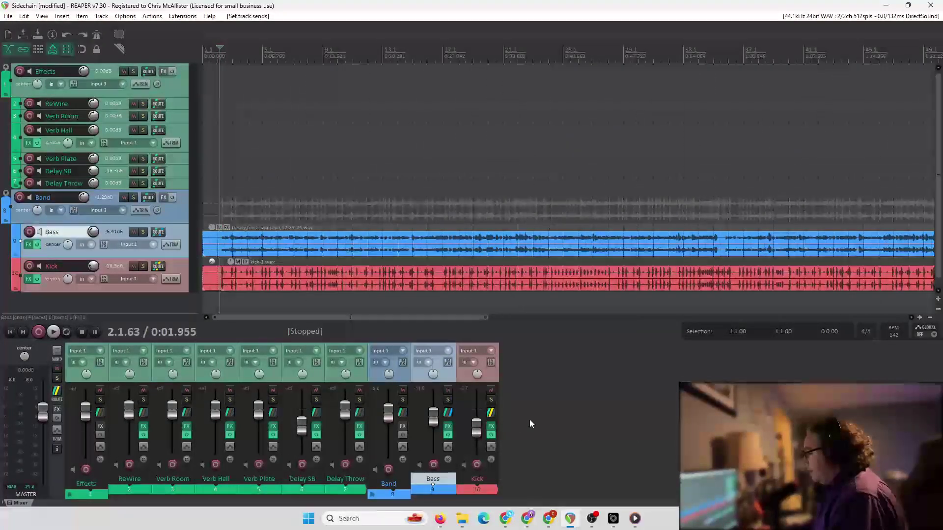
- Route the new send to Bass channels 3/4 and briefly play the sidechain
left_click(490, 416)
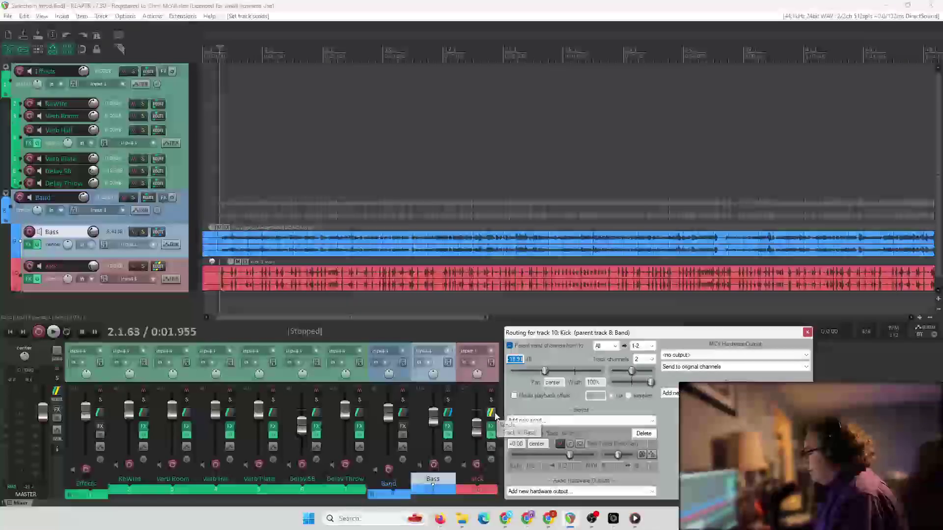
left_click(577, 465)
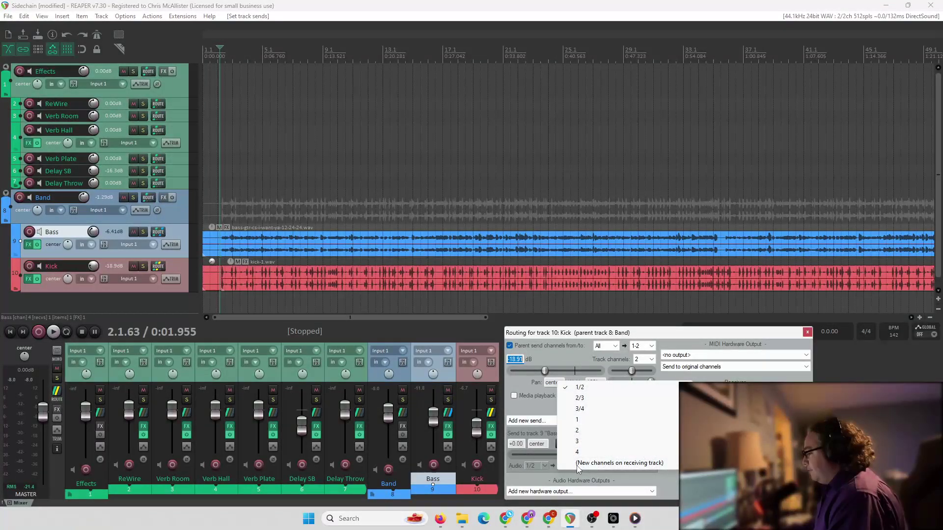
left_click(593, 407)
left_click(806, 331)
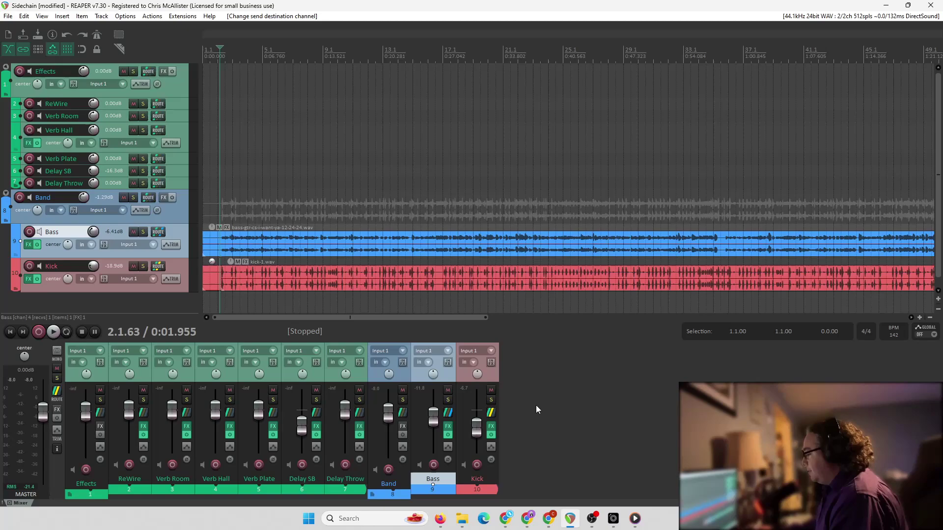
key("space")
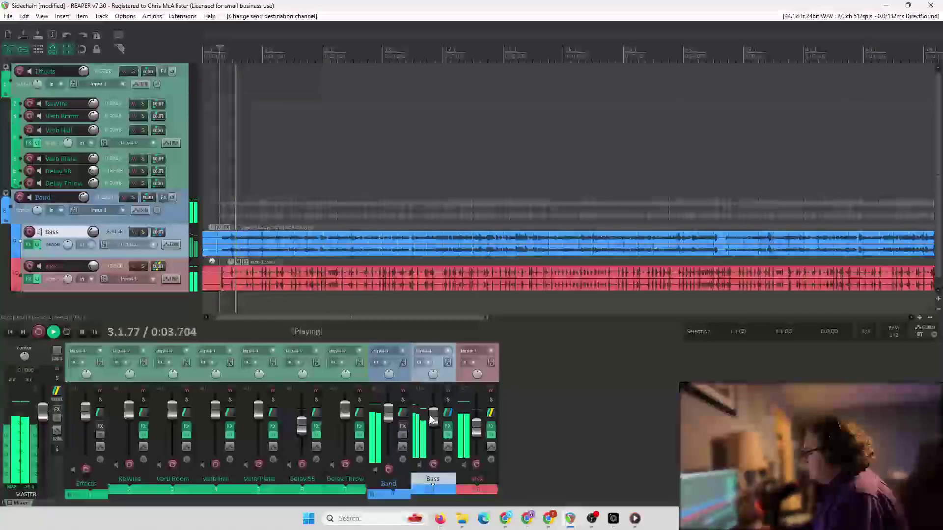
key("space")
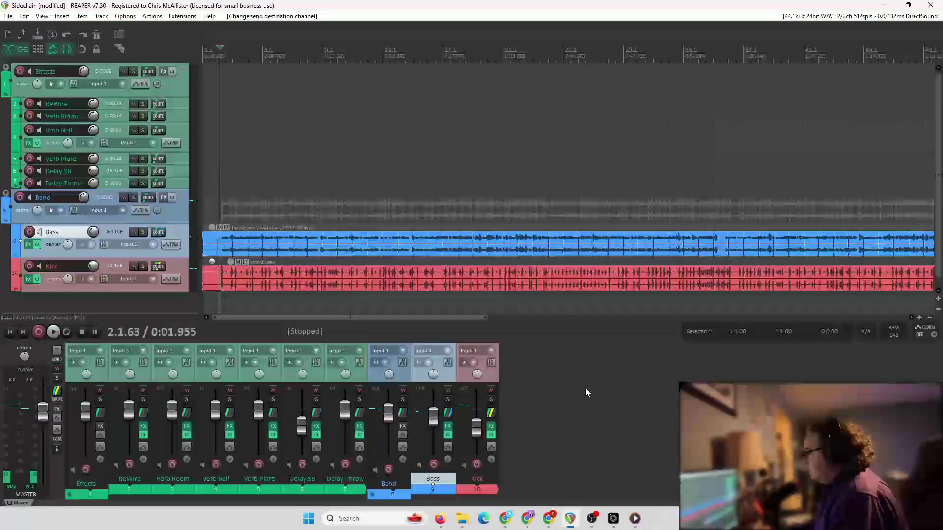